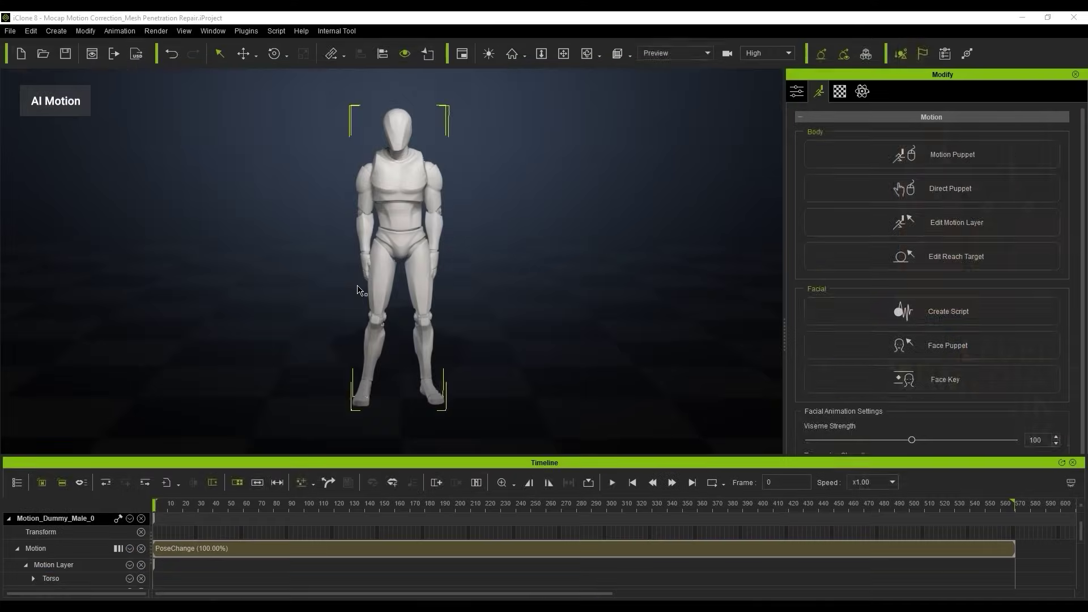
Play and scrub through the dummy's motion to examine where the hands and arms penetrate the body.
key("space")
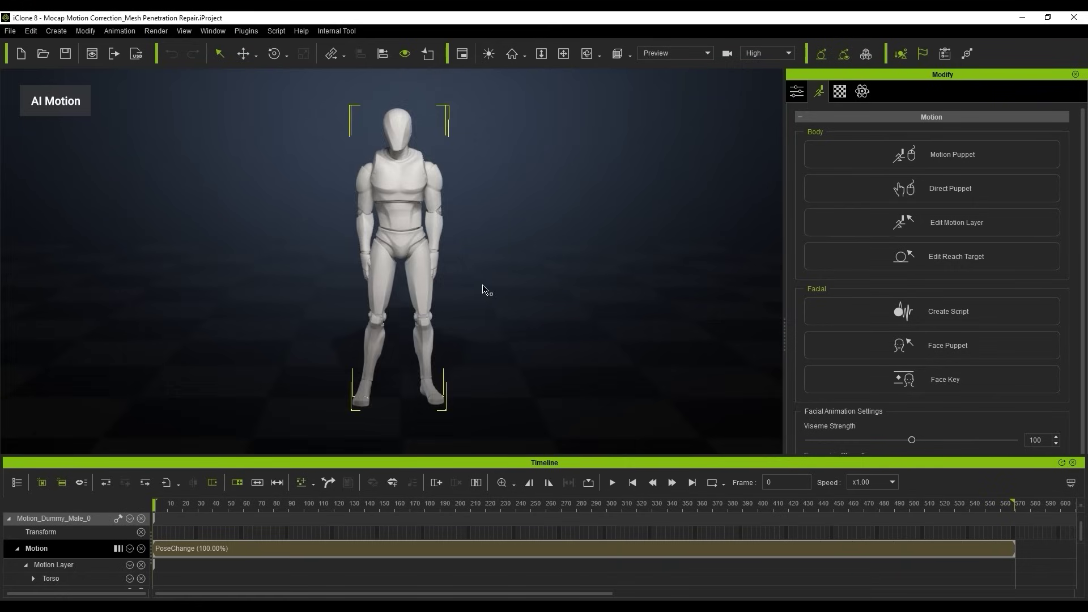
scroll(525, 295, "up", 5)
scroll(526, 291, "up", 2)
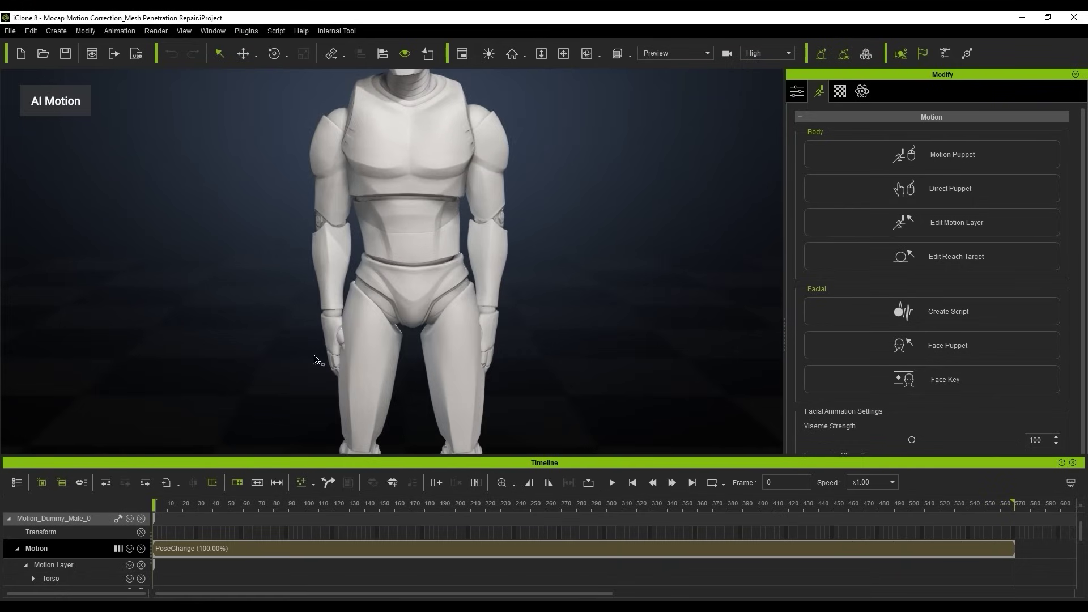
key("space")
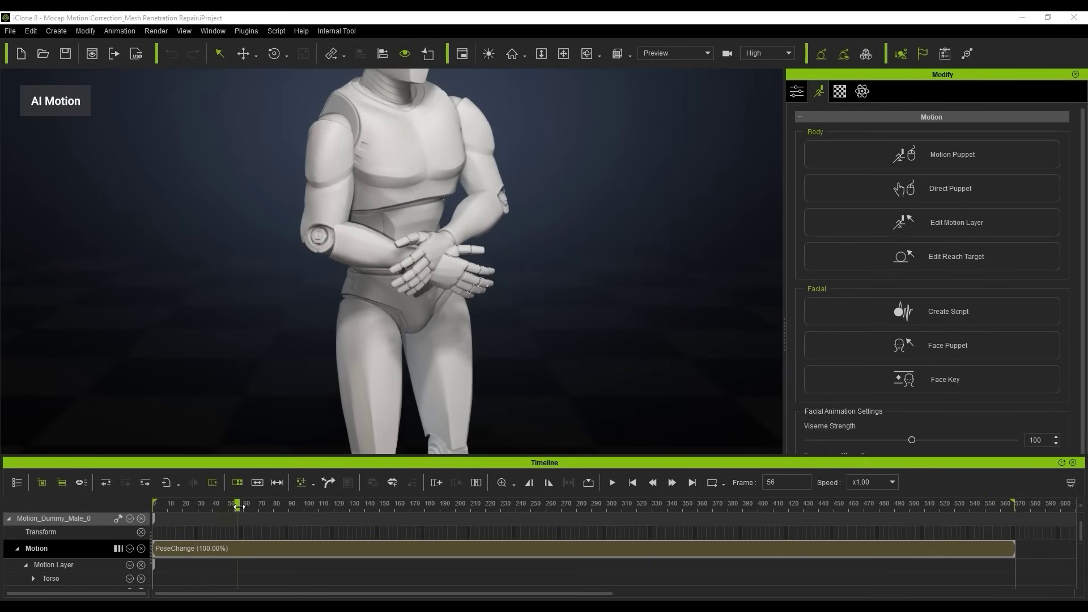
left_click_drag(239, 506, 575, 523)
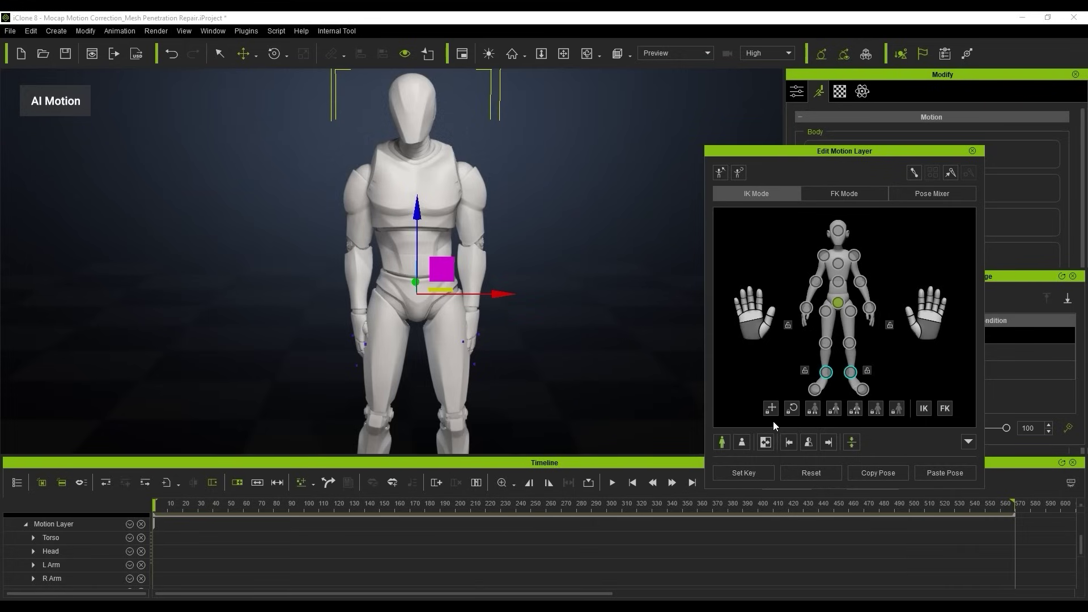
At frame 0, adjust both shoulders in IK mode and raise the right shoulder slightly to bring the arms away from the thighs.
left_click(823, 256)
left_click(855, 256, "ctrl")
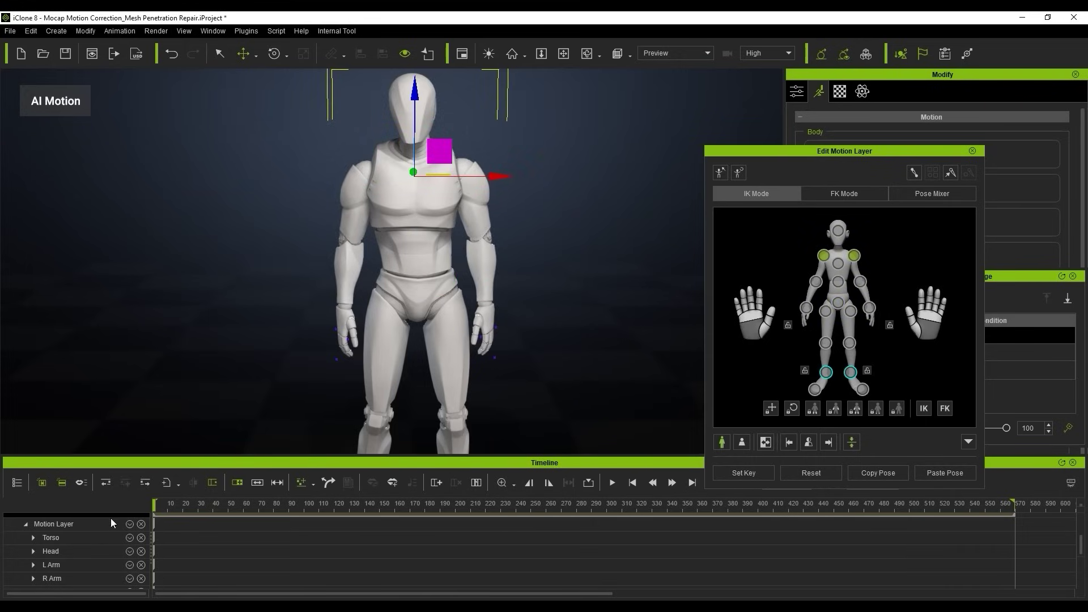
left_click(824, 256)
left_click_drag(369, 92, 368, 89)
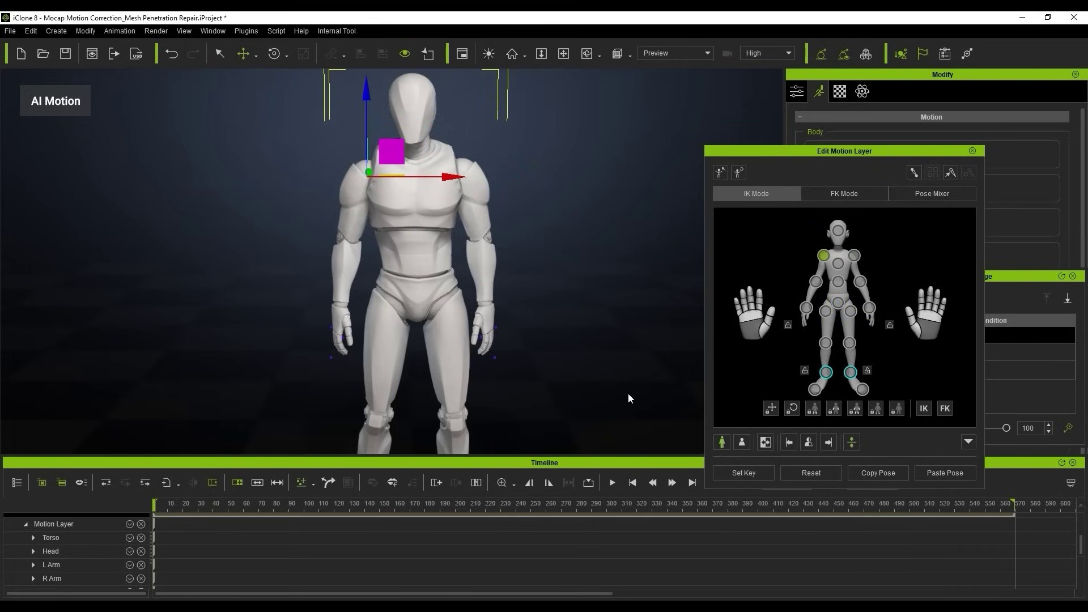
Rotate the right shoulder slightly at frame 0 to refine how the arm hangs beside the body.
left_click(807, 308)
left_click(869, 308)
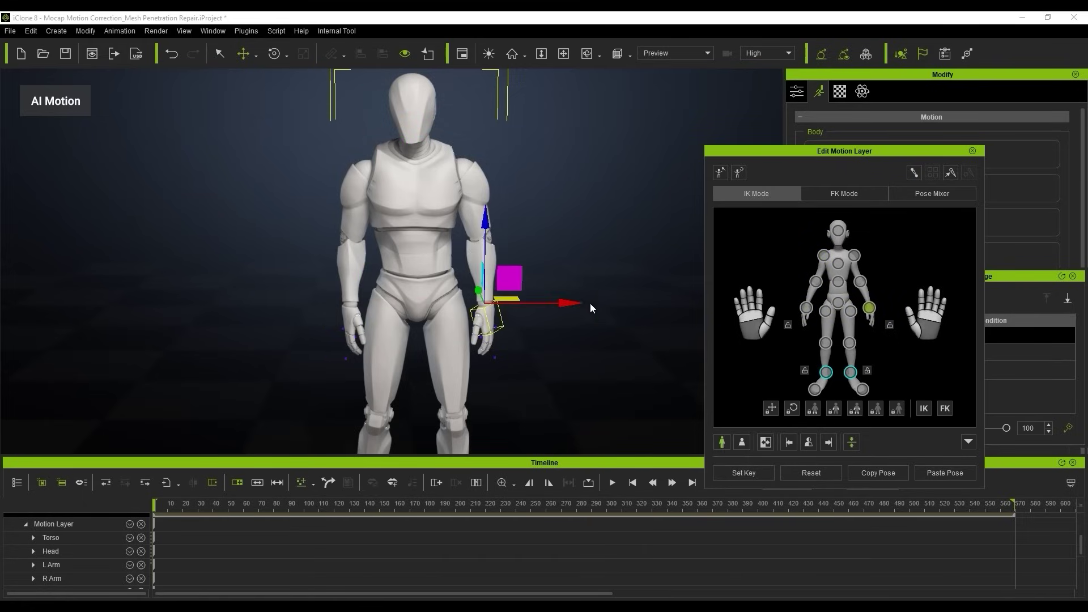
left_click(824, 256)
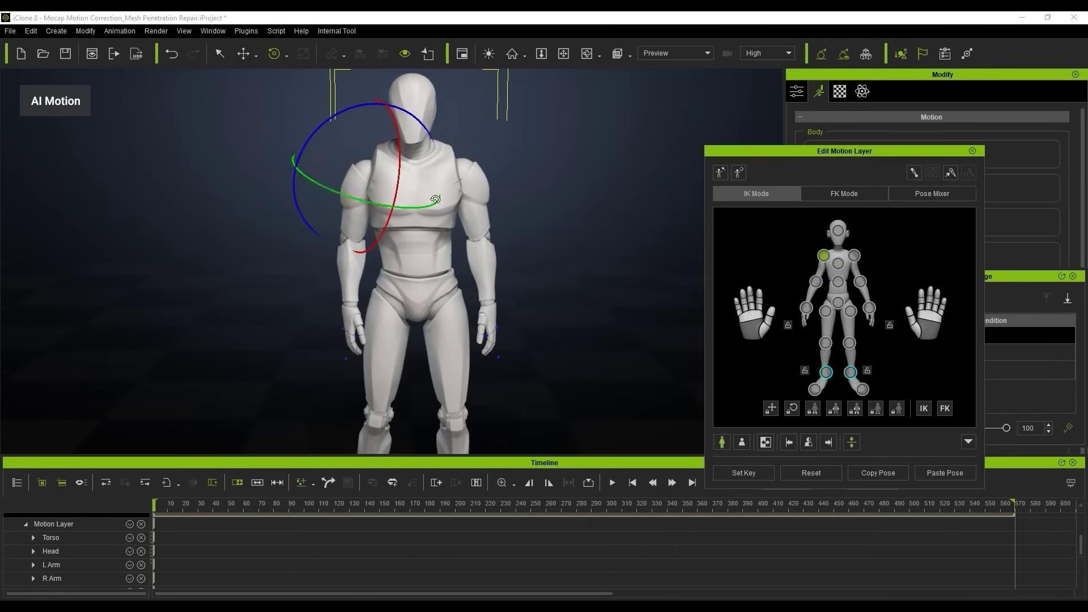
left_click_drag(432, 209, 426, 211)
Move the left and right hands slightly inward toward the thighs at frame 0.
left_click(869, 308)
key("w")
left_click_drag(570, 304, 562, 304)
left_click(807, 308)
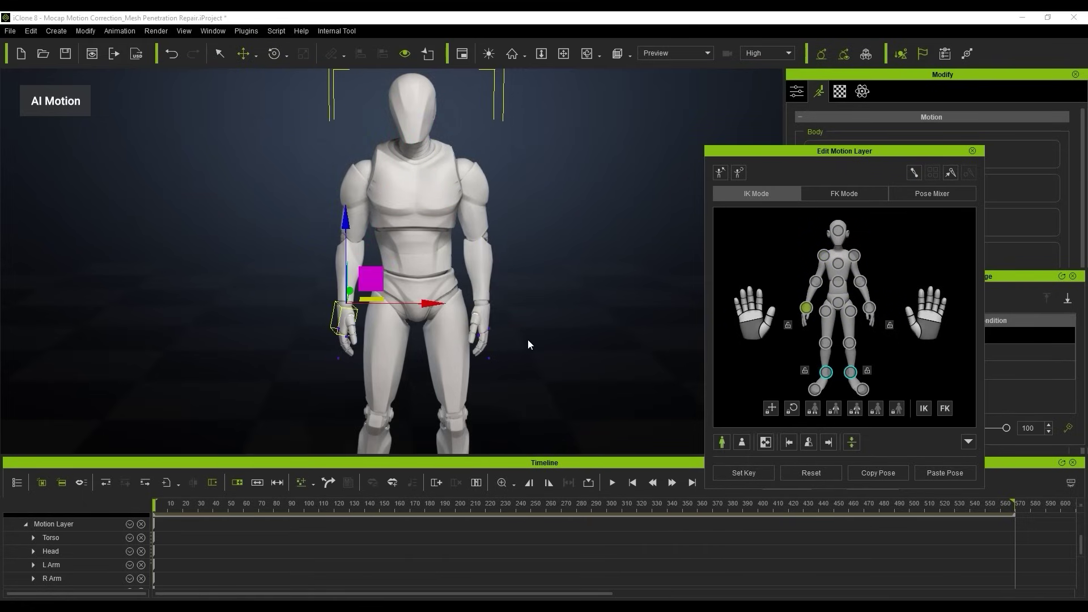
left_click_drag(433, 307, 441, 307)
right_click_drag(620, 343, 620, 344)
Toggle the "arm" animation layer off and on to compare the corrected pose with the original.
left_click(1015, 308)
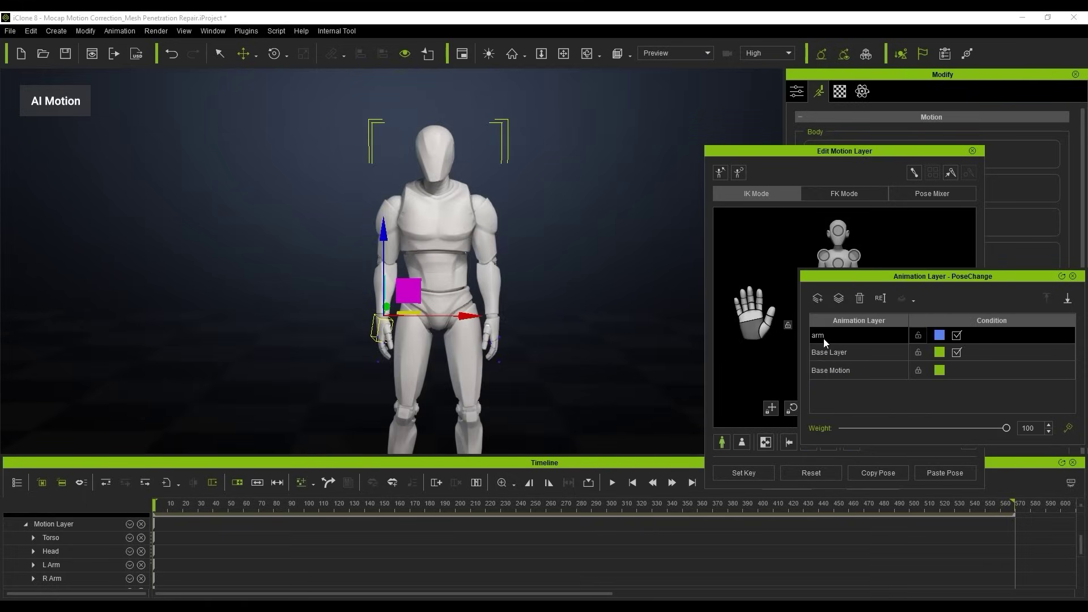
left_click(957, 336)
left_click(957, 336)
left_click(956, 336)
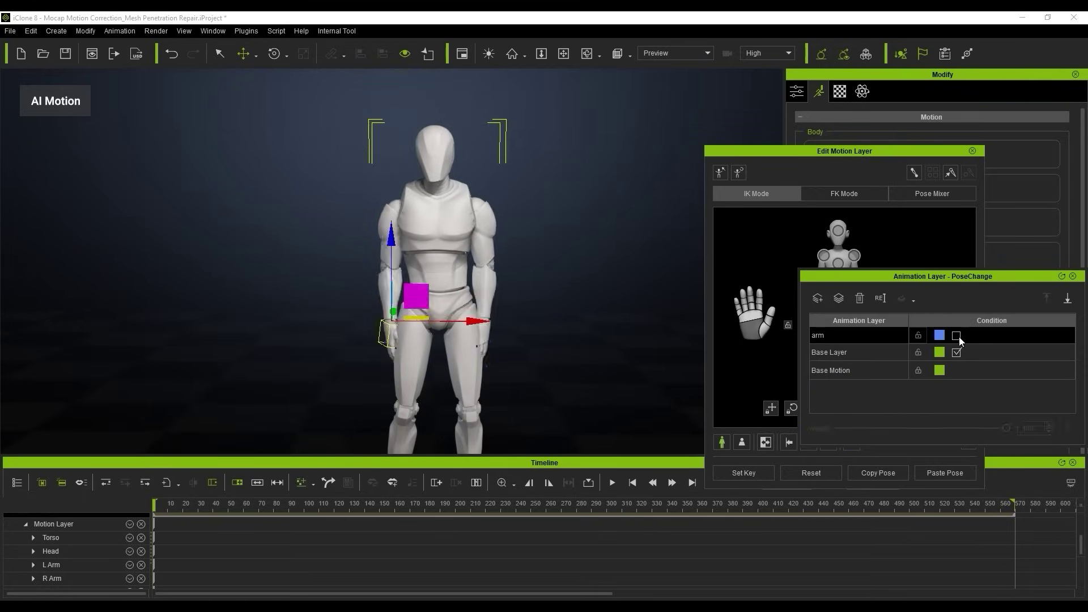
left_click(957, 336)
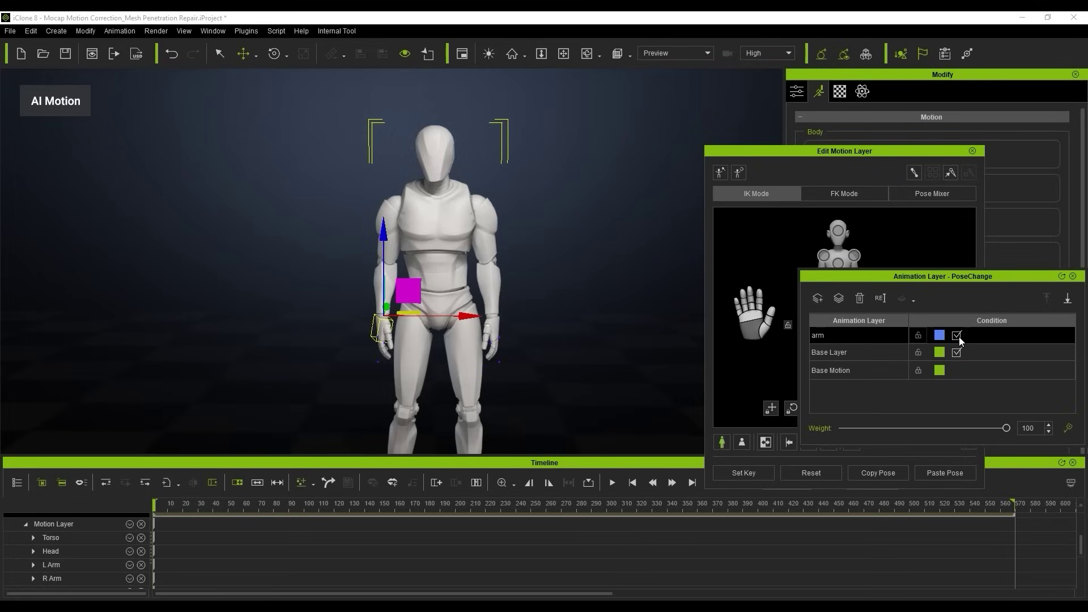
Set motion layer keys for the right and left arms at frame 60, before the arms cross.
left_click_drag(193, 508, 245, 523)
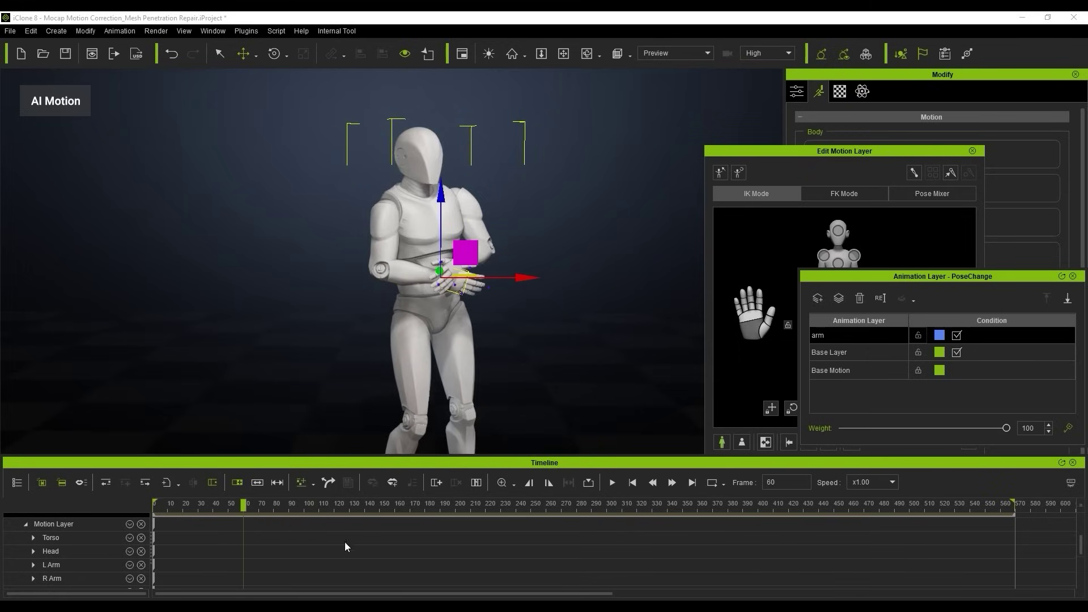
left_click(746, 387)
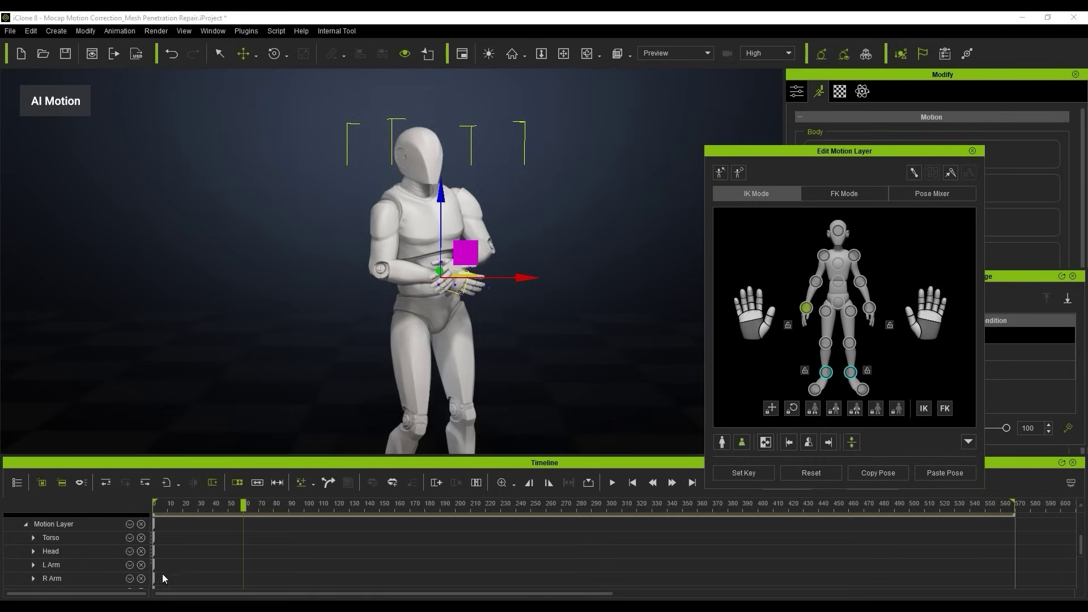
scroll(237, 553, "down", 1)
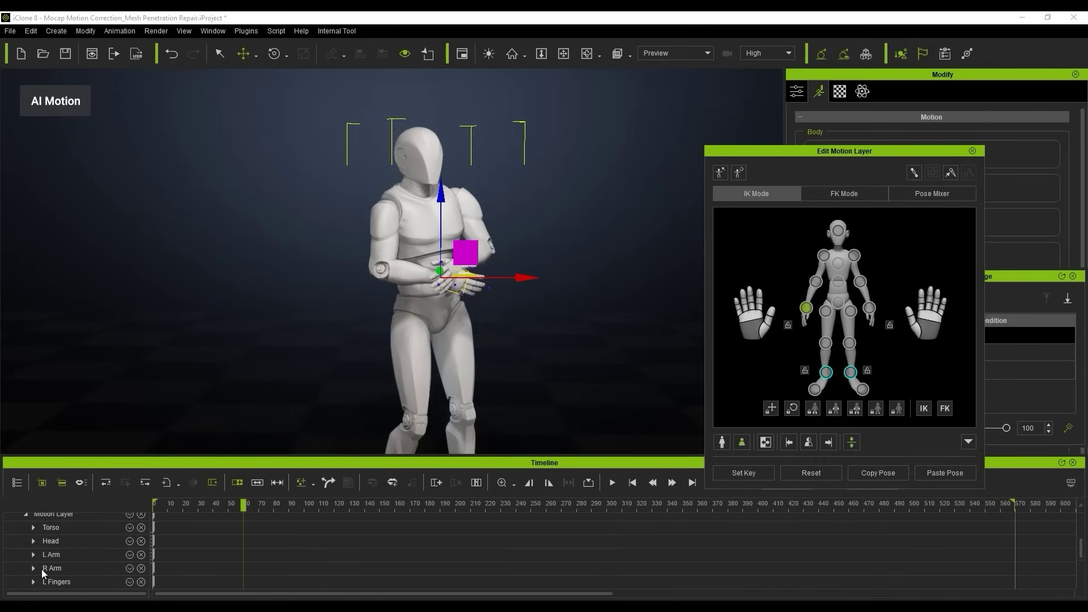
left_click(745, 473)
left_click(868, 310)
left_click(730, 472)
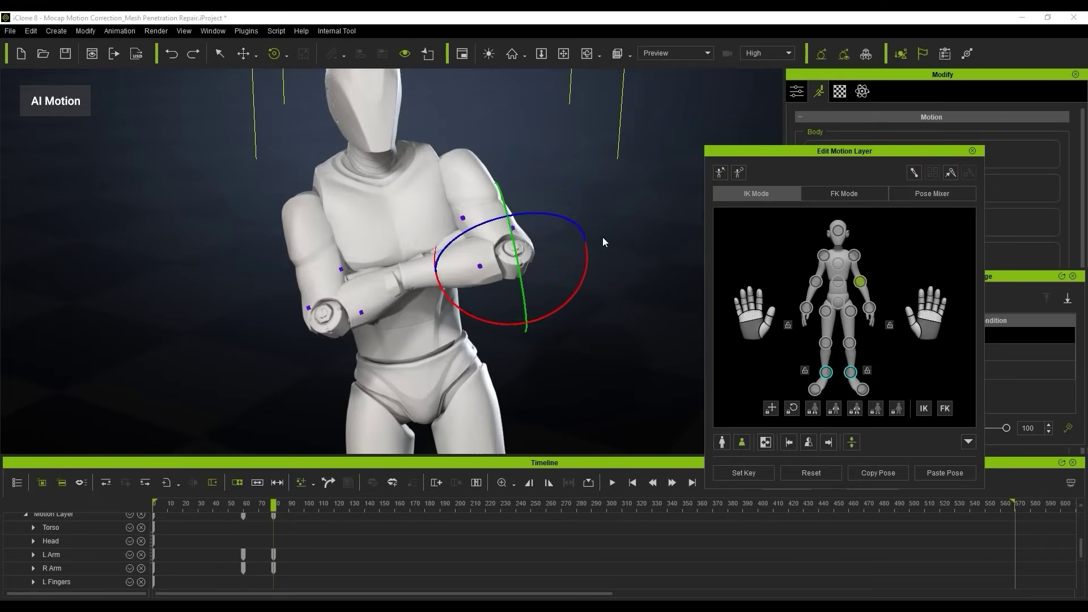
At frame 80, rotate the left and right elbows and adjust the right hand to separate the crossed arms.
left_click_drag(559, 216, 561, 217)
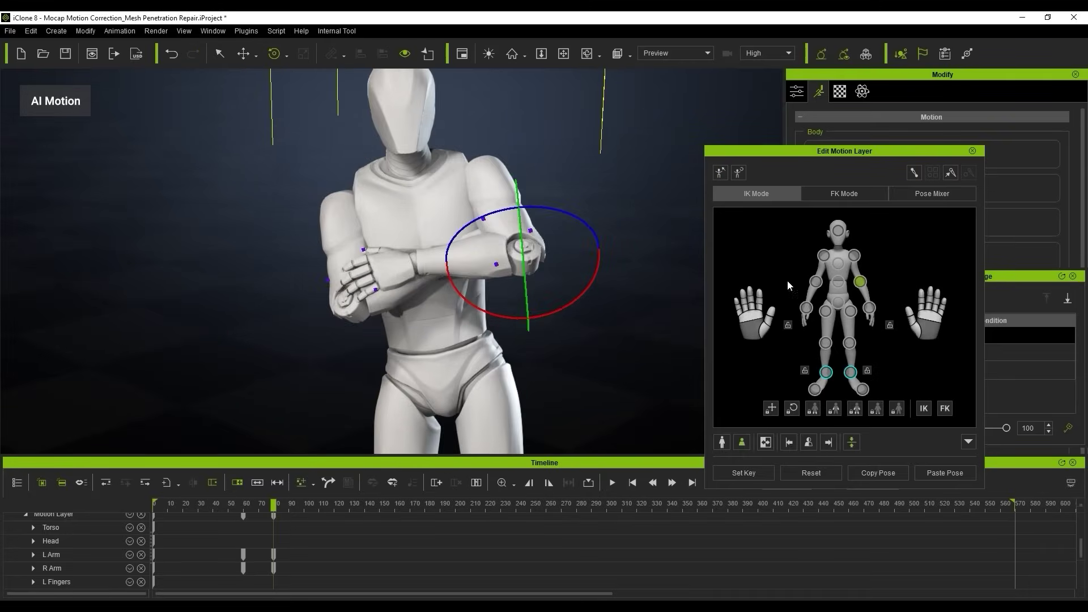
left_click(816, 282)
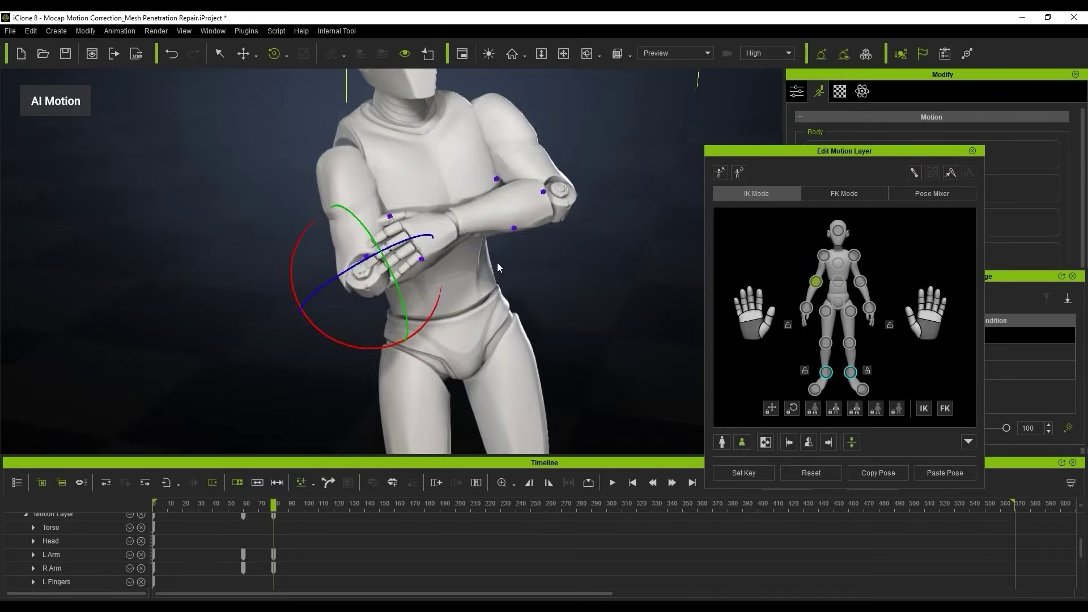
left_click_drag(494, 304, 496, 284)
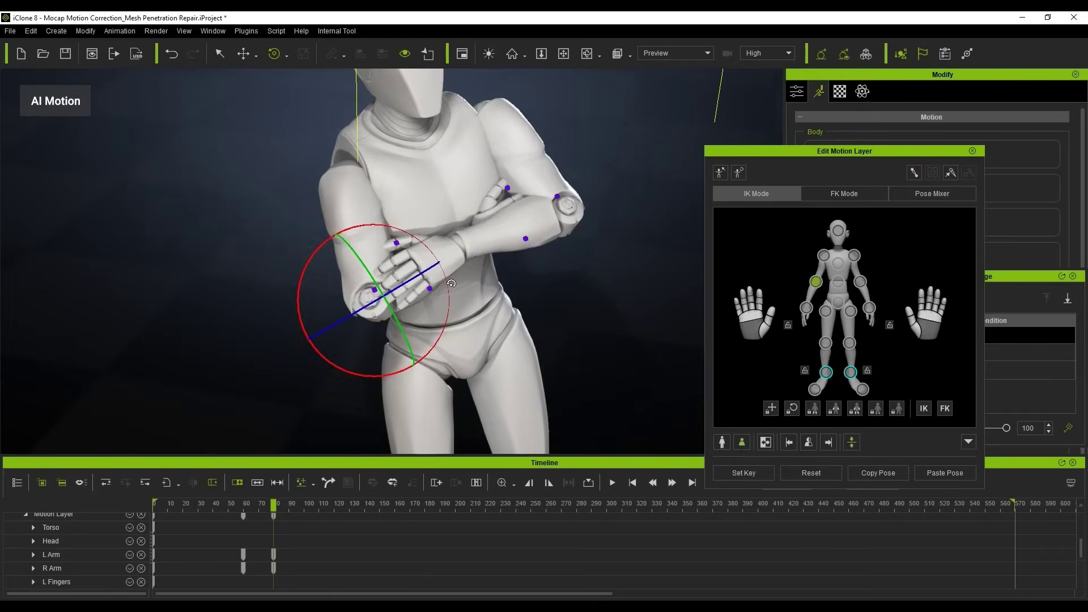
left_click(806, 308)
left_click_drag(525, 214, 495, 228)
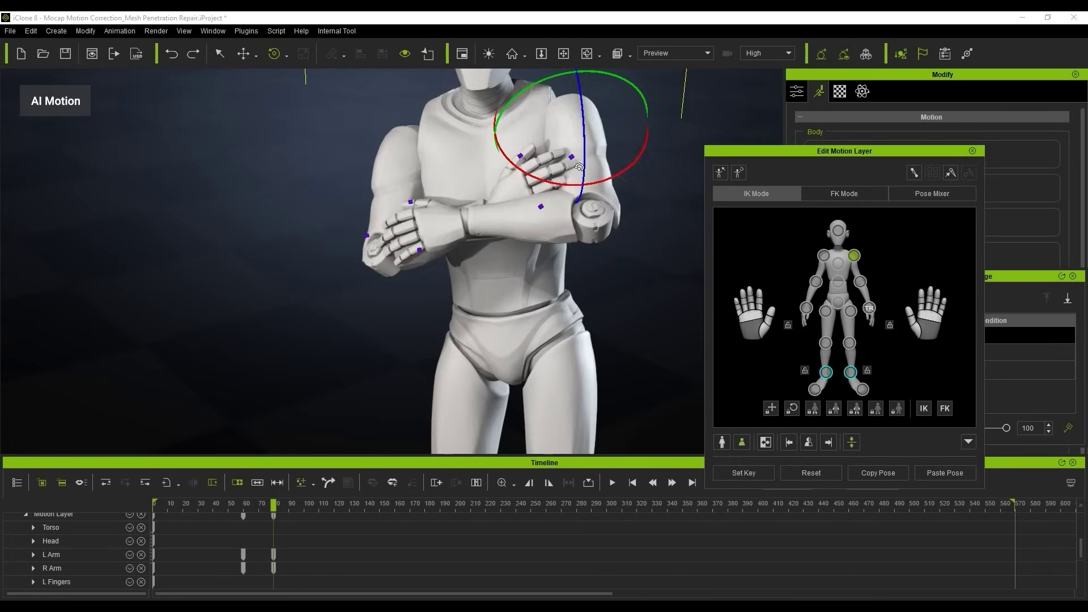
Rotate the left shoulder and reposition the left hand so it tucks over the right arm.
left_click_drag(579, 167, 571, 174)
left_click_drag(520, 96, 520, 103)
left_click_drag(482, 176, 481, 183)
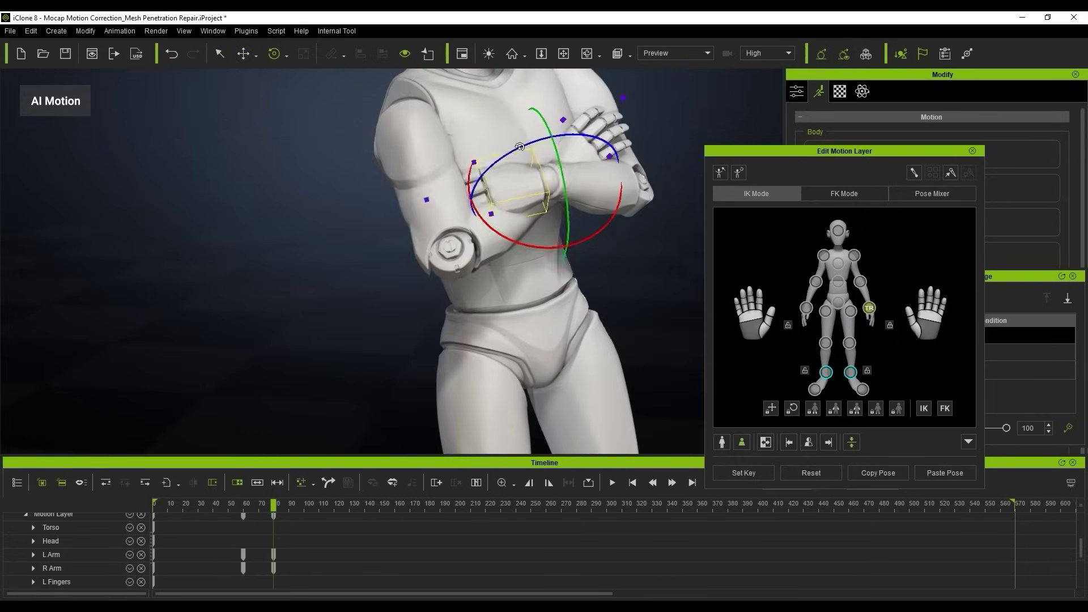
left_click(869, 308)
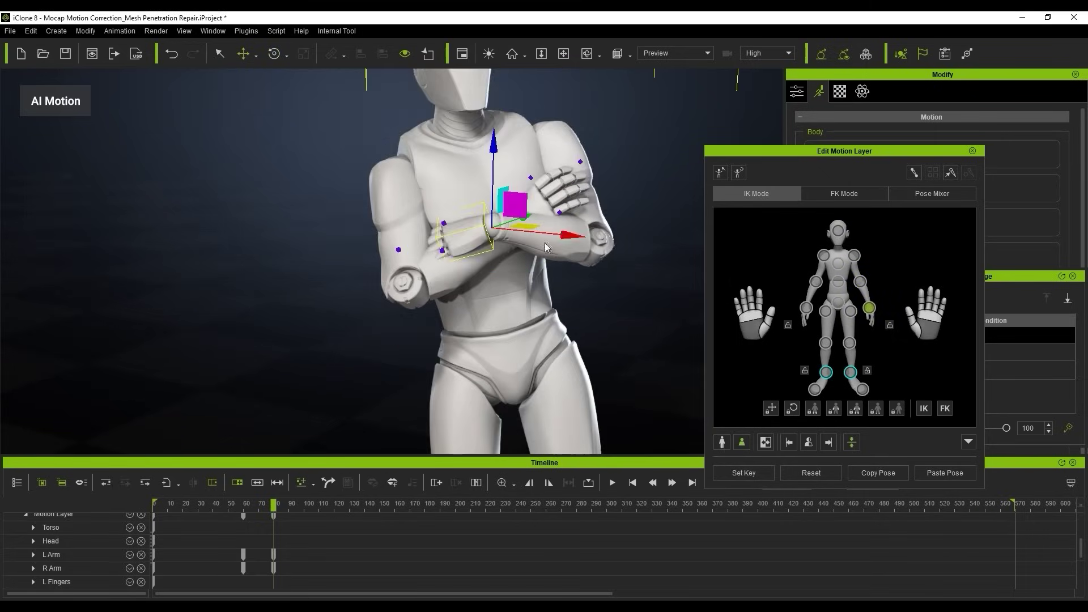
left_click_drag(568, 236, 554, 235)
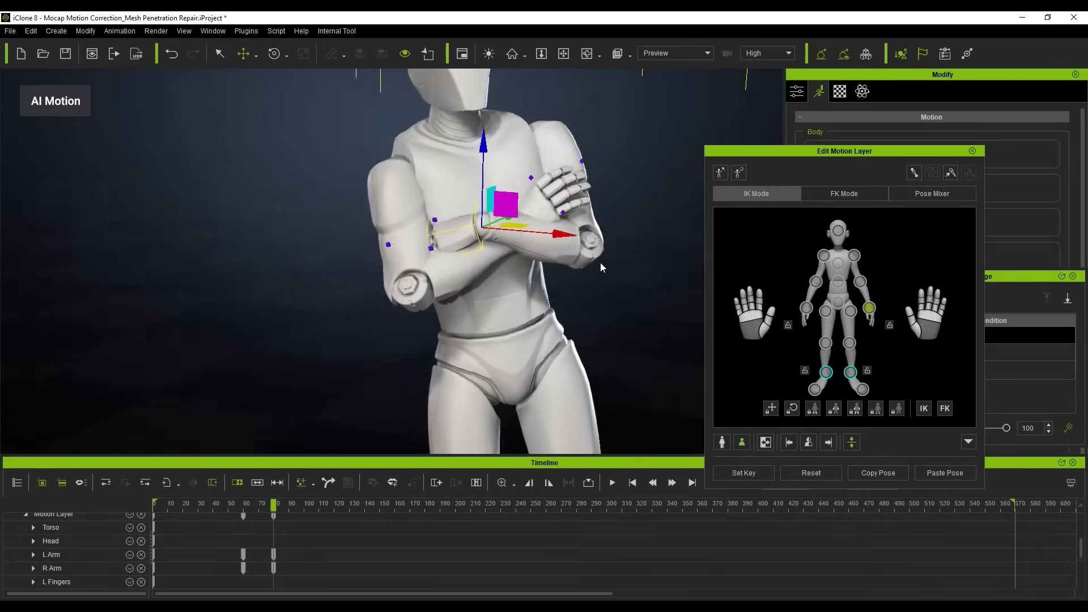
Raise both shoulders together slightly in the crossed-arms pose.
left_click(824, 255)
left_click(854, 257, "ctrl")
left_click_drag(448, 147, 449, 139)
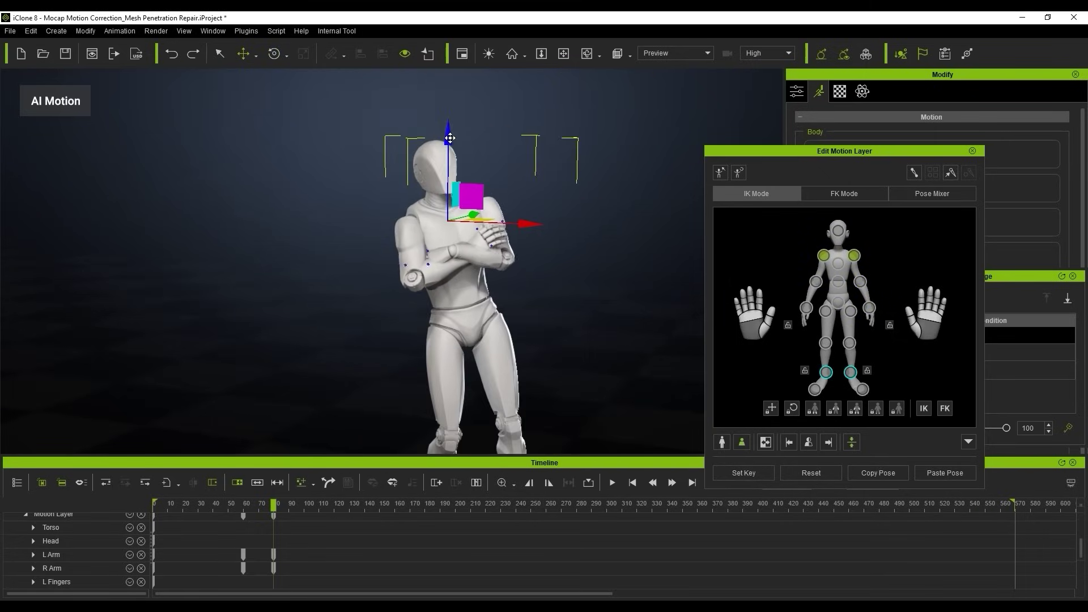
left_click_drag(449, 138, 449, 134)
Shift the right hand sideways and refine the left elbow and left hand in the crossed-arms pose.
left_click(807, 308)
left_click_drag(568, 284, 559, 283)
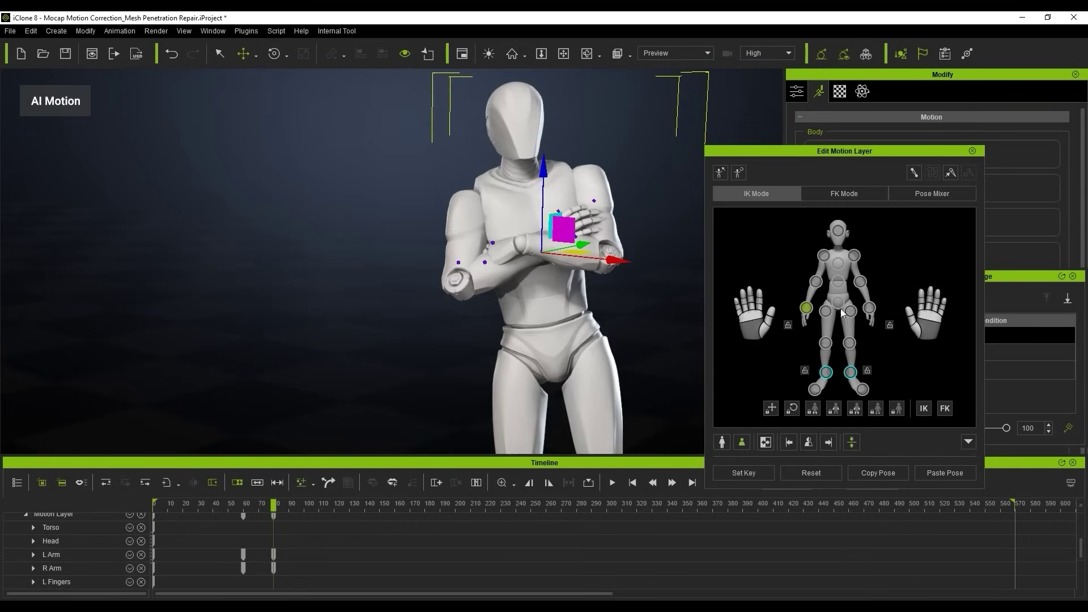
left_click_drag(672, 306, 664, 300)
left_click(859, 283)
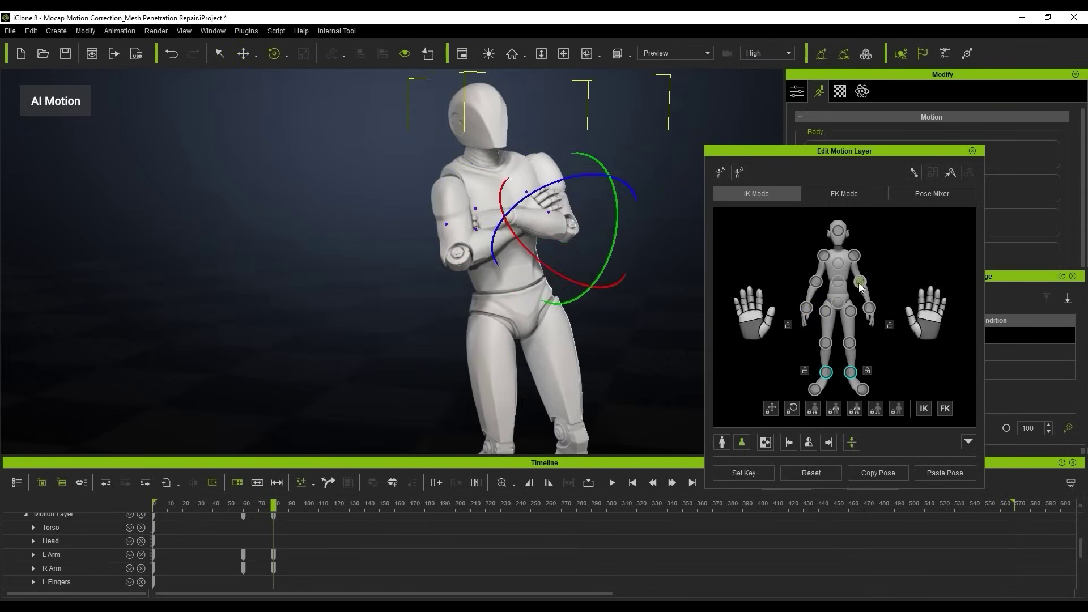
left_click(869, 308)
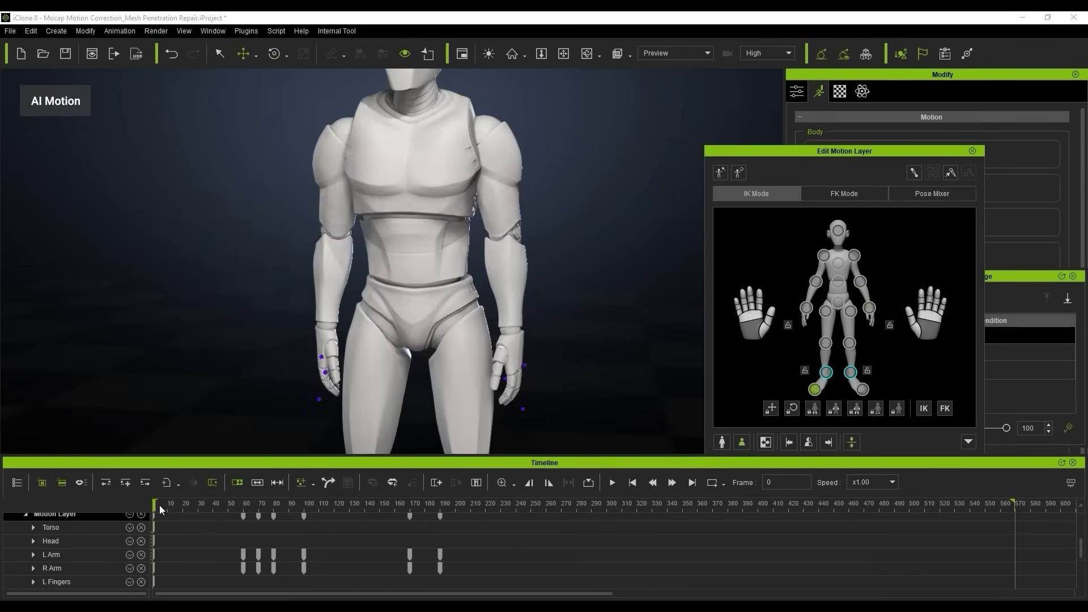
At frame 250, move the left hand along the Y axis to reduce its penetration into the hip.
left_click_drag(161, 510, 531, 522)
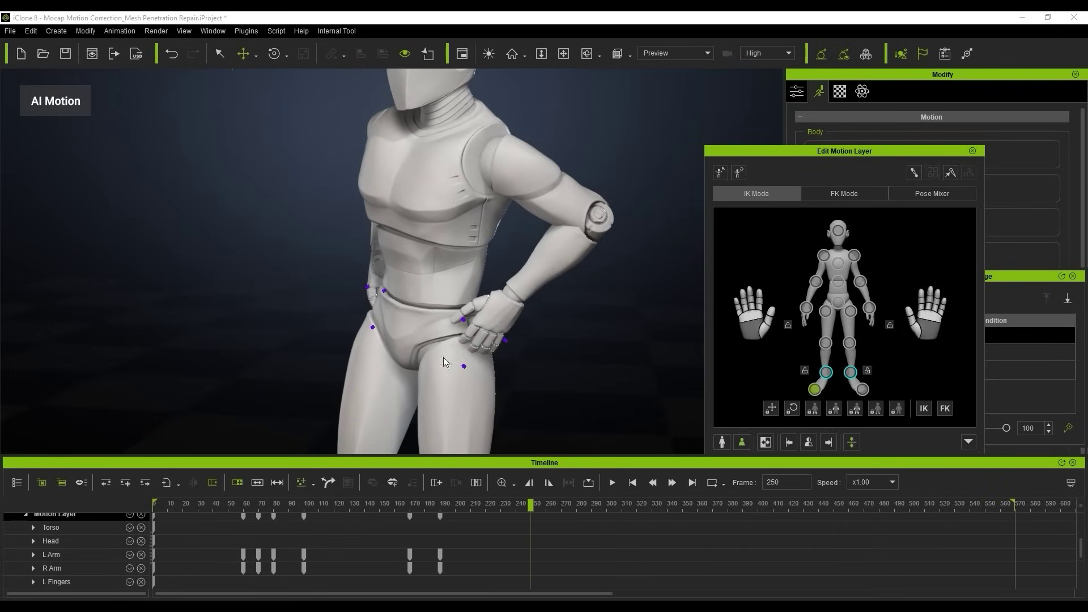
left_click(499, 319)
right_click_drag(504, 317, 606, 313)
middle_click_drag(605, 313, 508, 313)
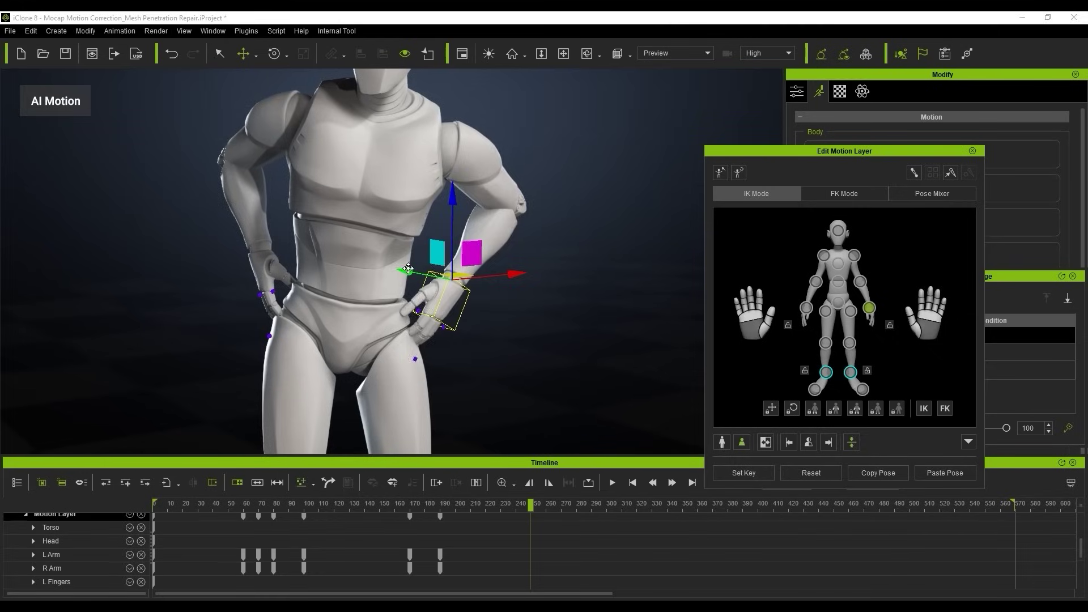
left_click_drag(410, 268, 397, 270)
Rotate the left hand at the wrist to align its palm and fingers with the hip surface.
right_click_drag(511, 301, 446, 304)
left_click_drag(447, 304, 428, 305)
key("e")
left_click_drag(313, 326, 308, 345)
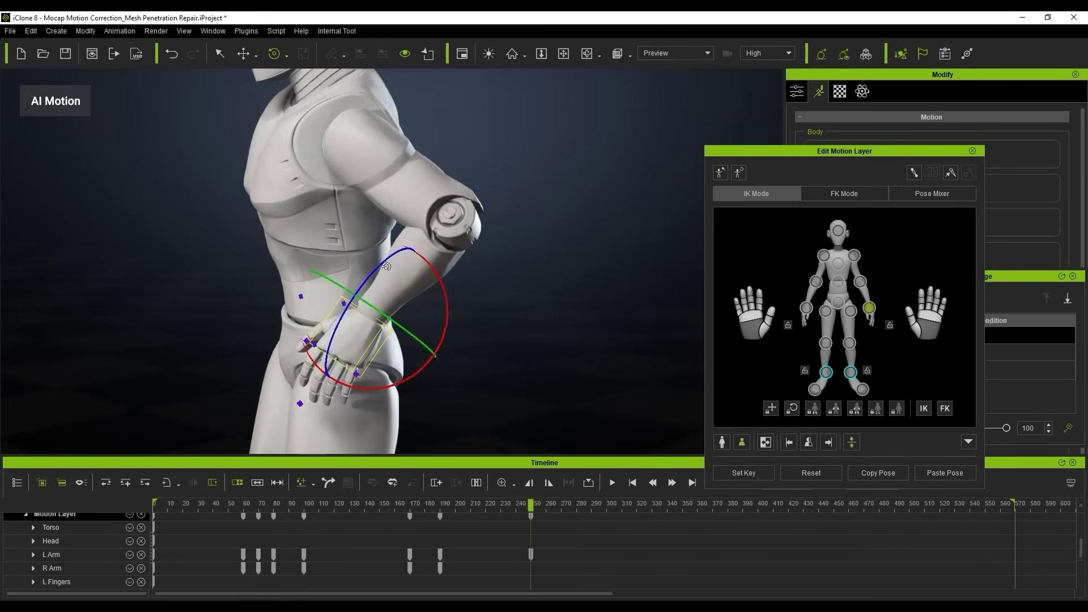
right_click_drag(442, 306, 470, 301)
left_click_drag(479, 292, 483, 319)
right_click_drag(508, 321, 558, 318)
left_click_drag(482, 300, 468, 306)
Reposition the left hand along its axes so it rests on the side of the waist.
key("w")
right_click_drag(499, 315, 525, 316)
left_click_drag(409, 271, 397, 271)
right_click_drag(508, 295, 488, 296)
left_click_drag(504, 281, 485, 285)
right_click_drag(499, 297, 459, 299)
left_click_drag(428, 292, 454, 335)
Fine-tune the left hand's rotation and position so the fingers lie on the hip without penetrating it.
key("e")
right_click_drag(457, 309, 490, 306)
left_click_drag(491, 287, 491, 329)
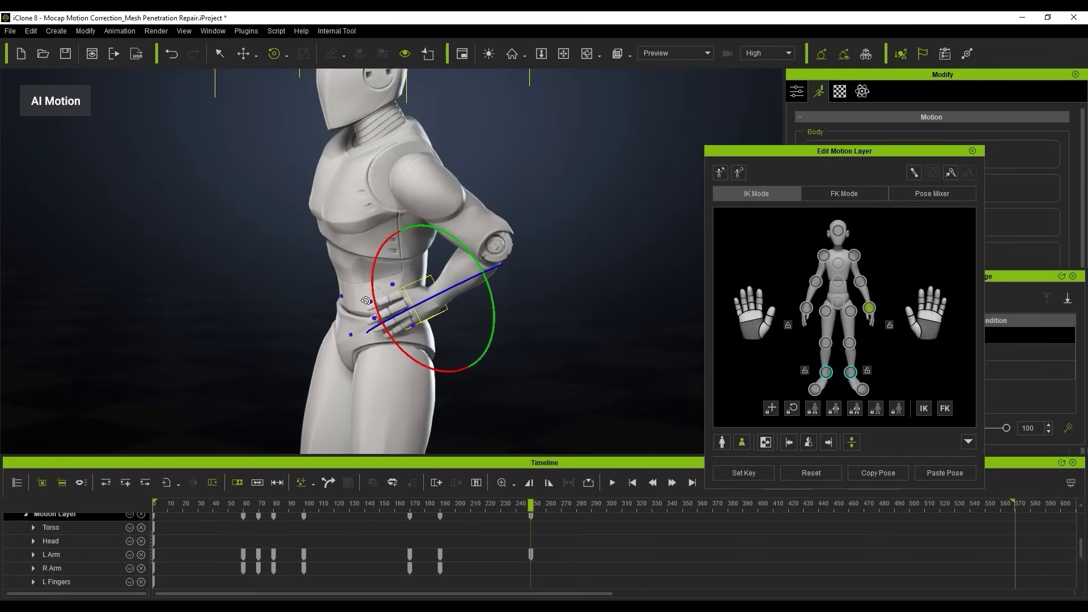
right_click_drag(499, 300, 451, 324)
key("w")
left_click_drag(456, 330, 437, 334)
key("e")
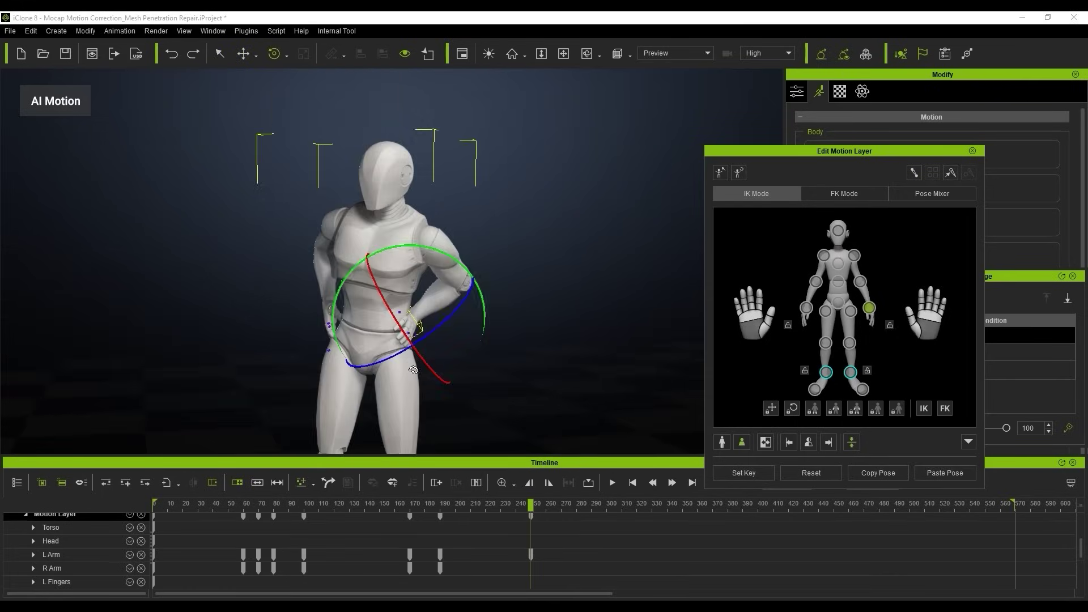
right_click_drag(413, 370, 261, 257)
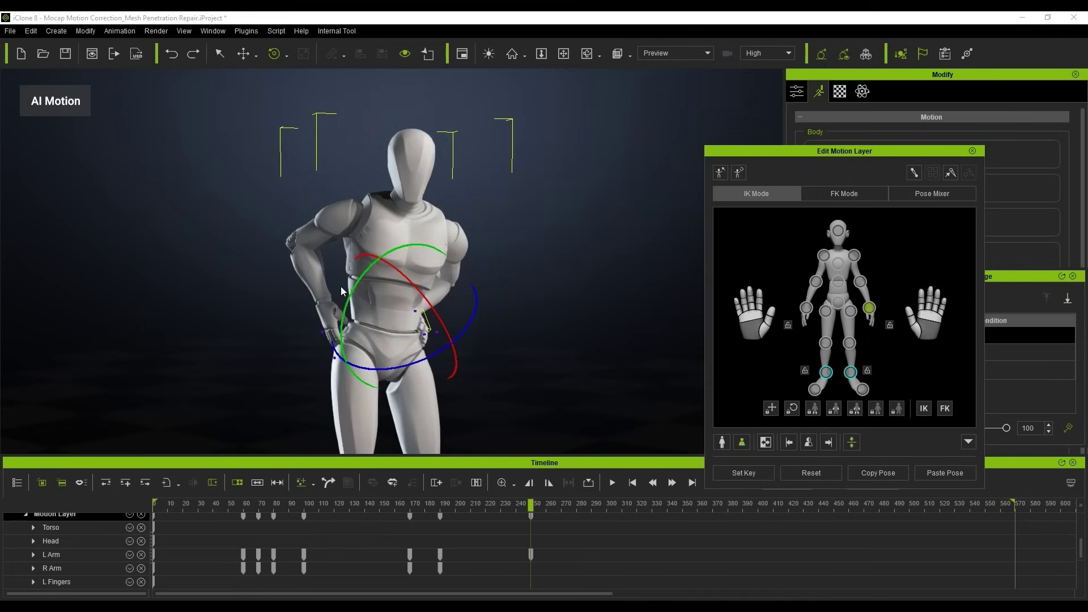
Mirror the left arm's pose onto the right arm in the Pose Mixer at the current frame.
left_click(930, 194)
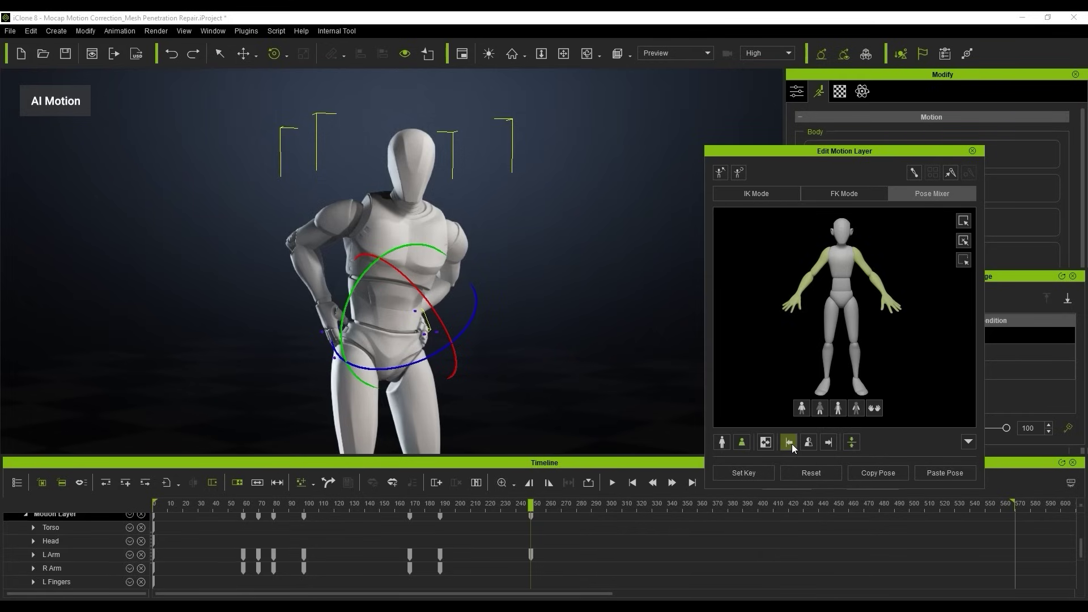
right_click_drag(519, 311, 525, 366)
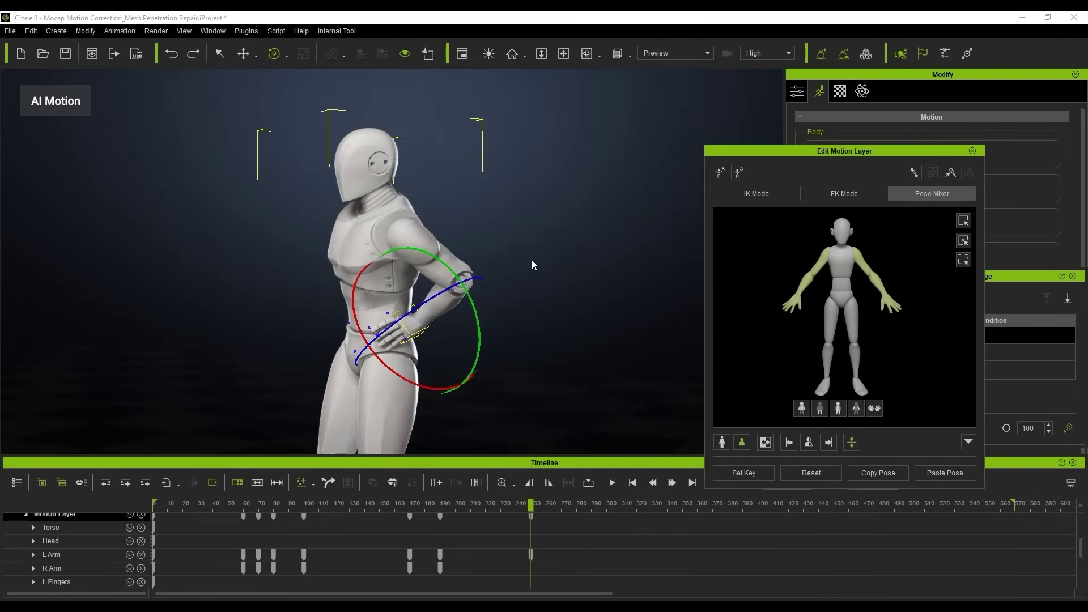
right_click_drag(533, 265, 434, 255)
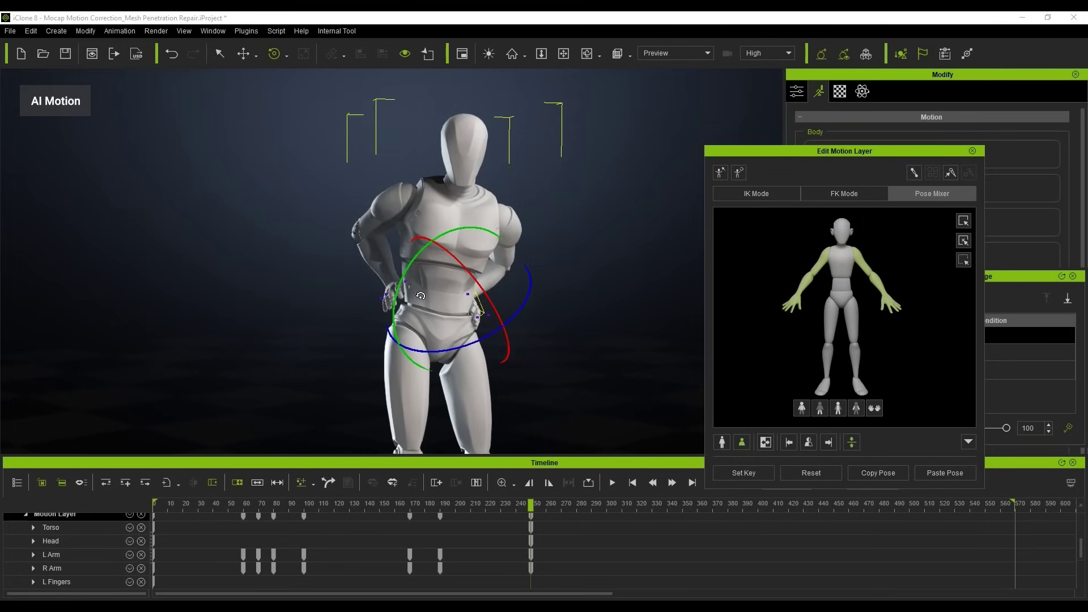
right_click_drag(368, 320, 309, 317)
In IK mode, move the right hand closer to the side of the waist.
left_click(757, 194)
left_click(806, 308)
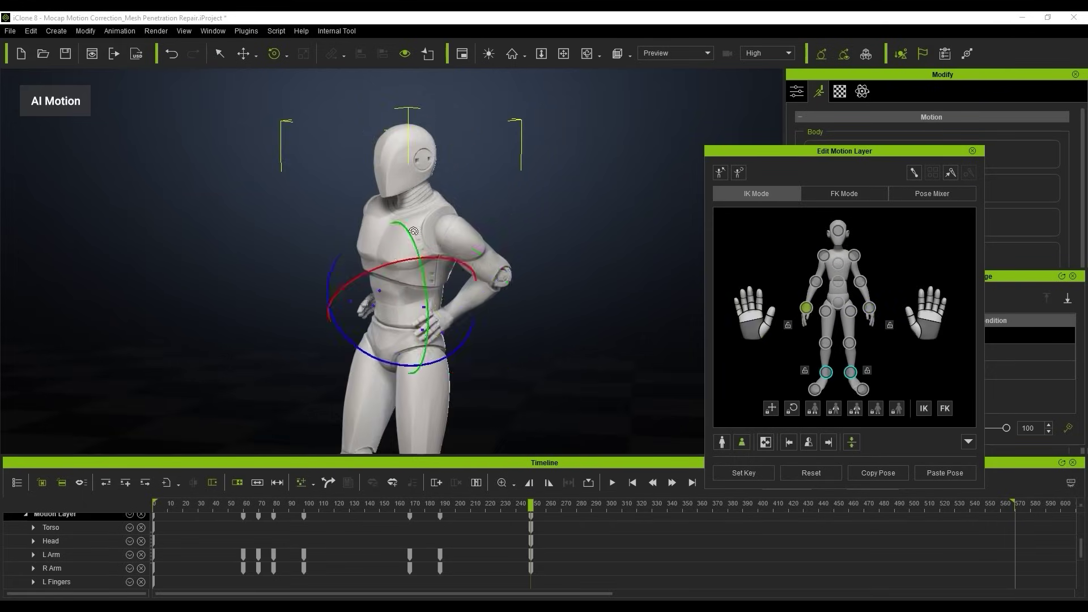
right_click_drag(363, 295, 452, 299)
key("w")
left_click_drag(343, 274, 346, 285)
scroll(436, 282, "up", 1)
scroll(438, 282, "up", 2)
Rotate the right hand at the wrist and adjust it so the palm and fingers rest on the hip surface.
key("e")
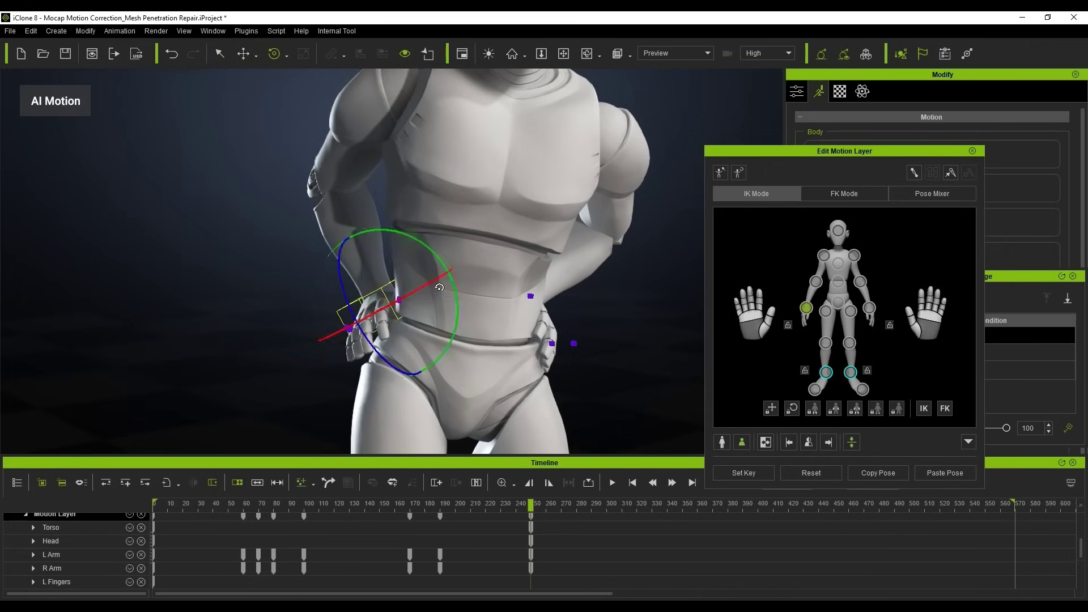
scroll(437, 352, "up", 2)
left_click_drag(437, 352, 480, 323)
left_click_drag(376, 278, 382, 297)
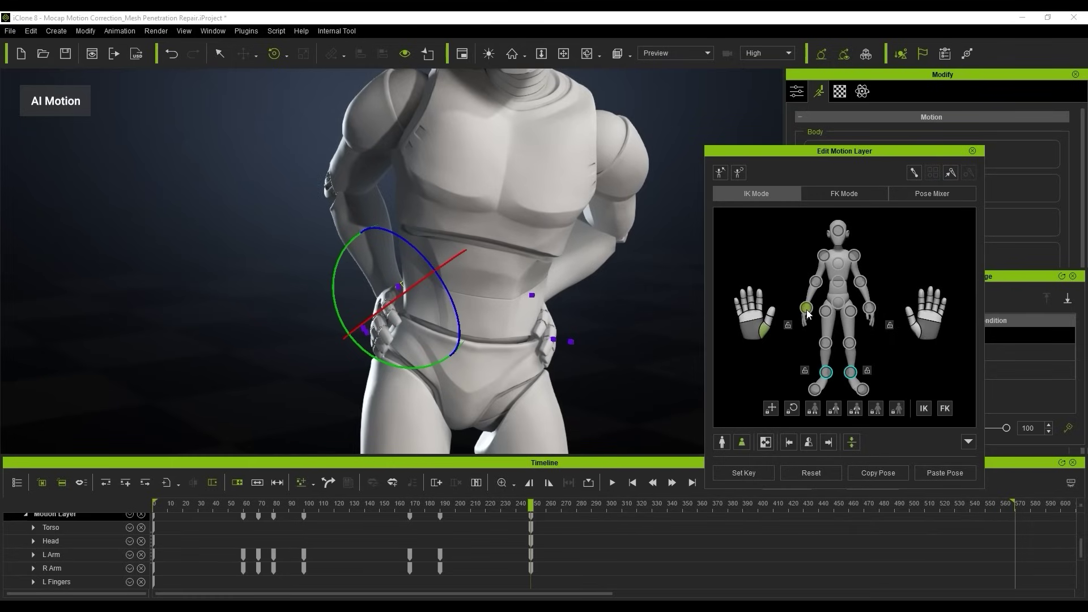
left_click(807, 314)
left_click_drag(372, 331, 398, 354)
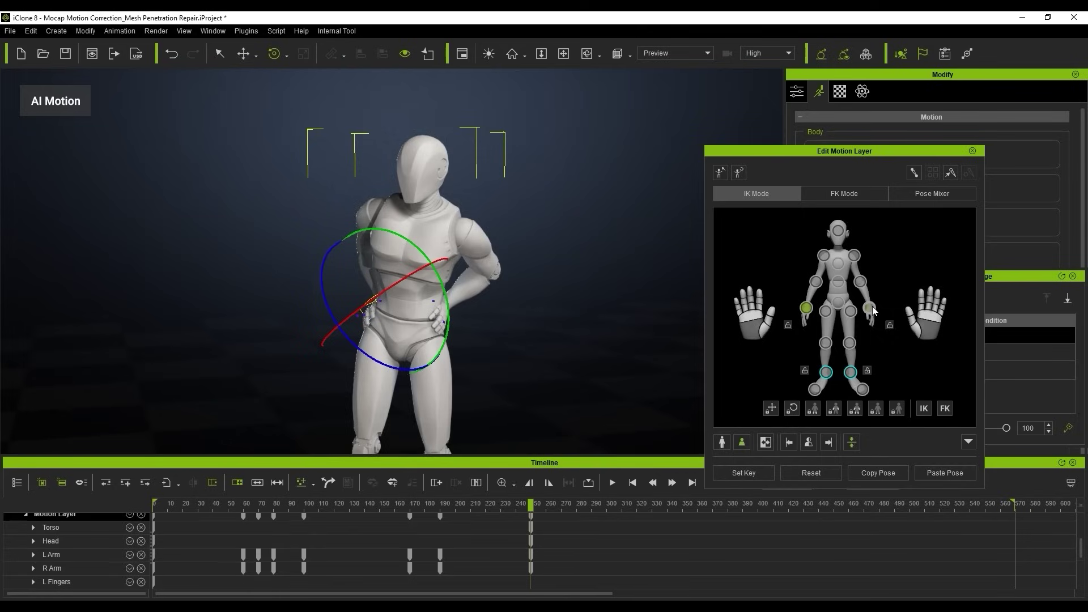
Lock the position and rotation of both hands together.
left_click(870, 308, "ctrl")
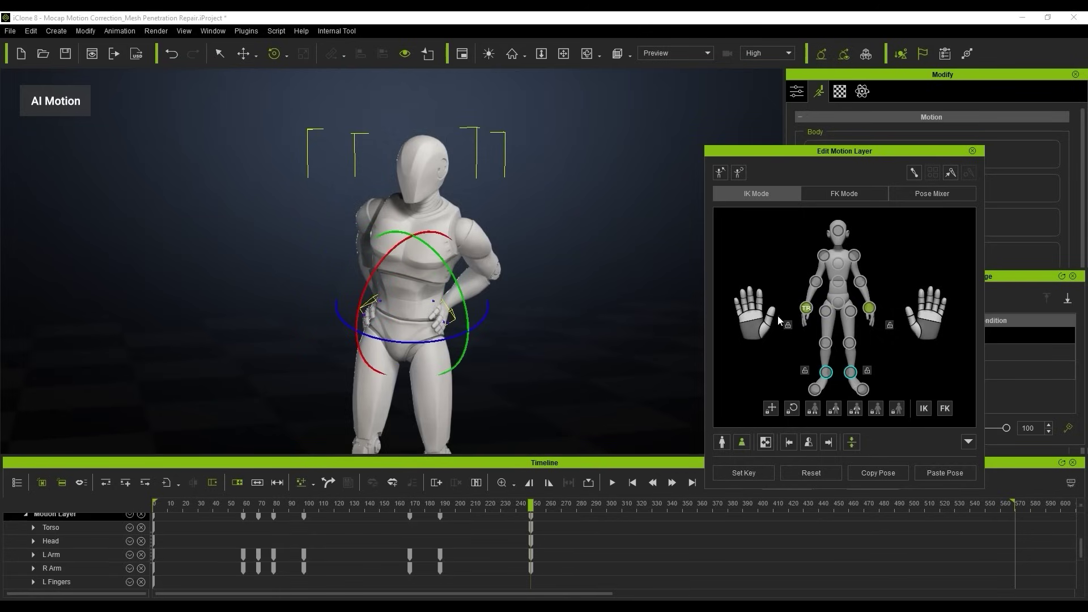
left_click(870, 309)
Turn on symmetrical editing and rotate the left shoulder to adjust both arms evenly with the hands locked.
left_click(823, 256)
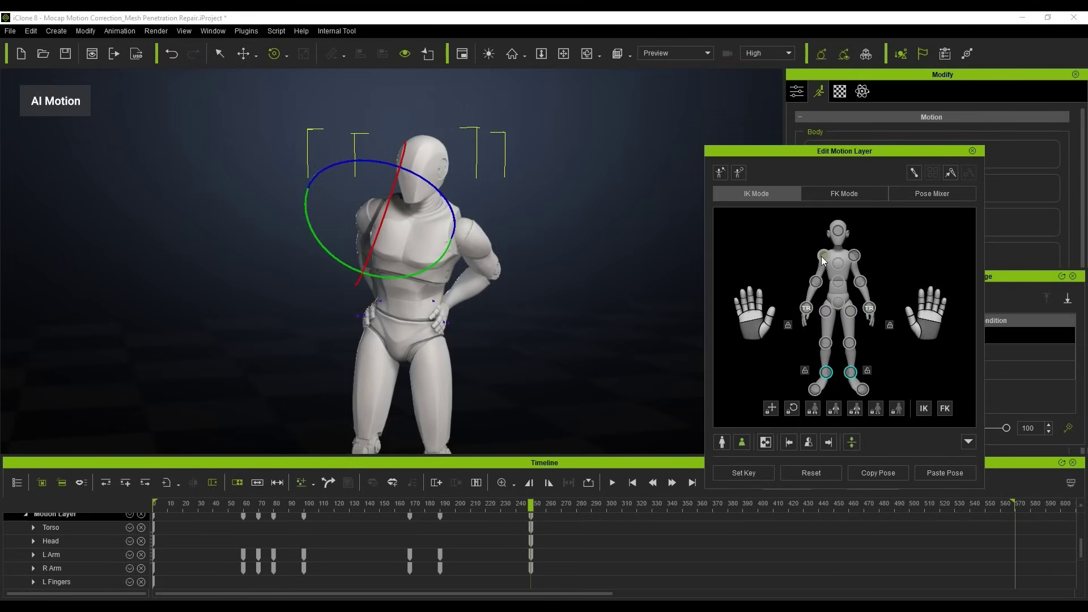
left_click(855, 256, "ctrl")
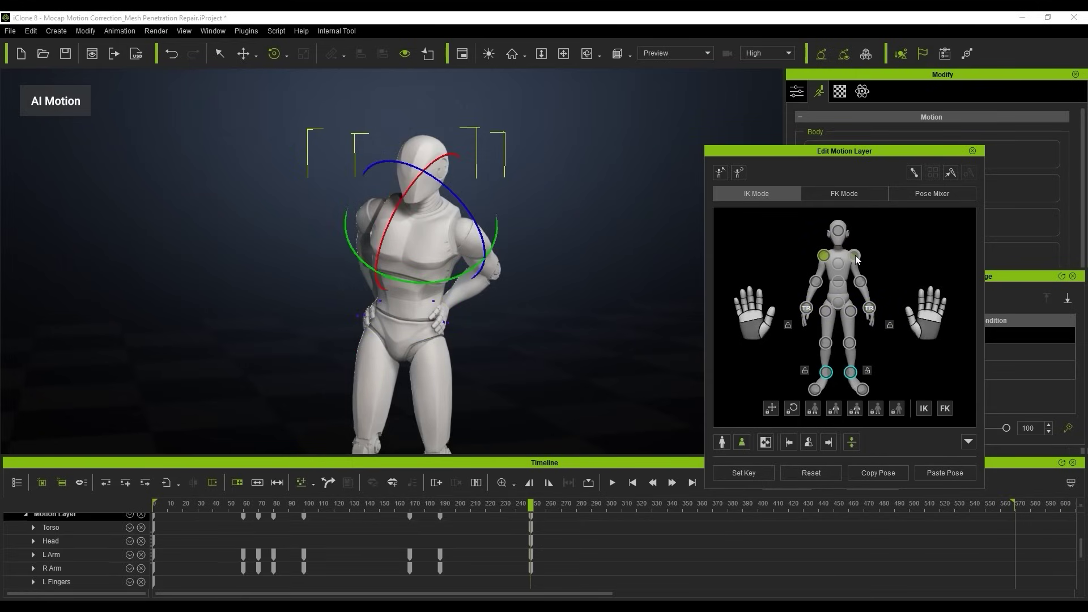
left_click(855, 256)
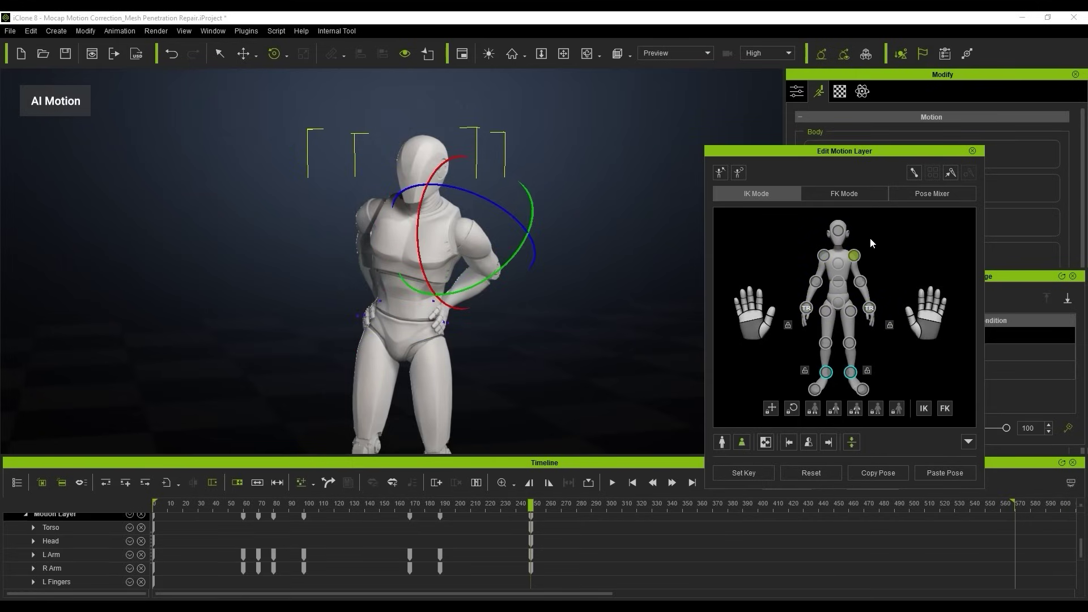
left_click(765, 442)
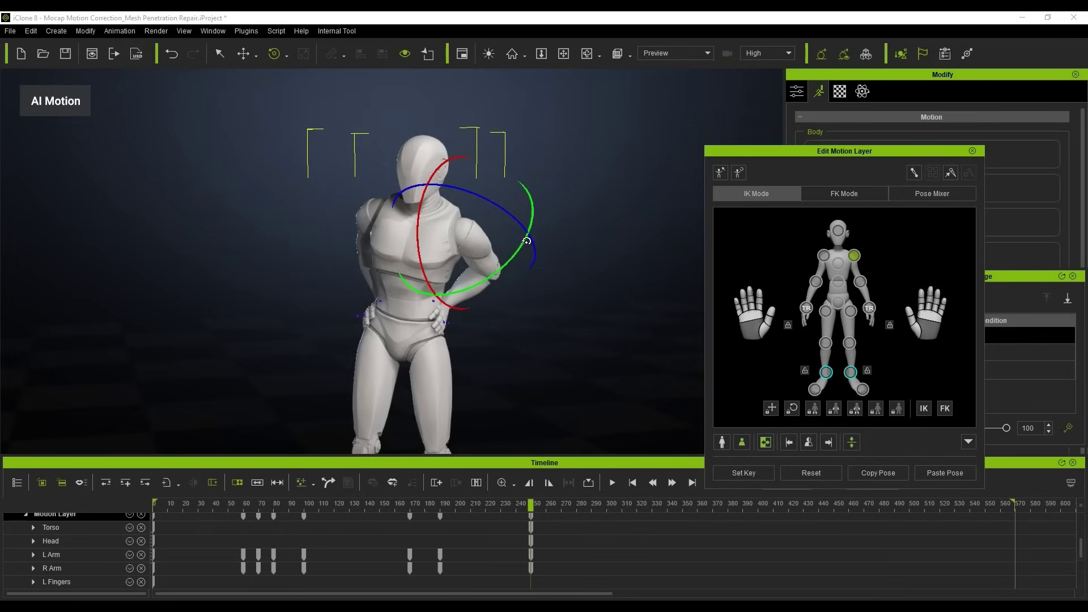
left_click_drag(510, 260, 495, 271)
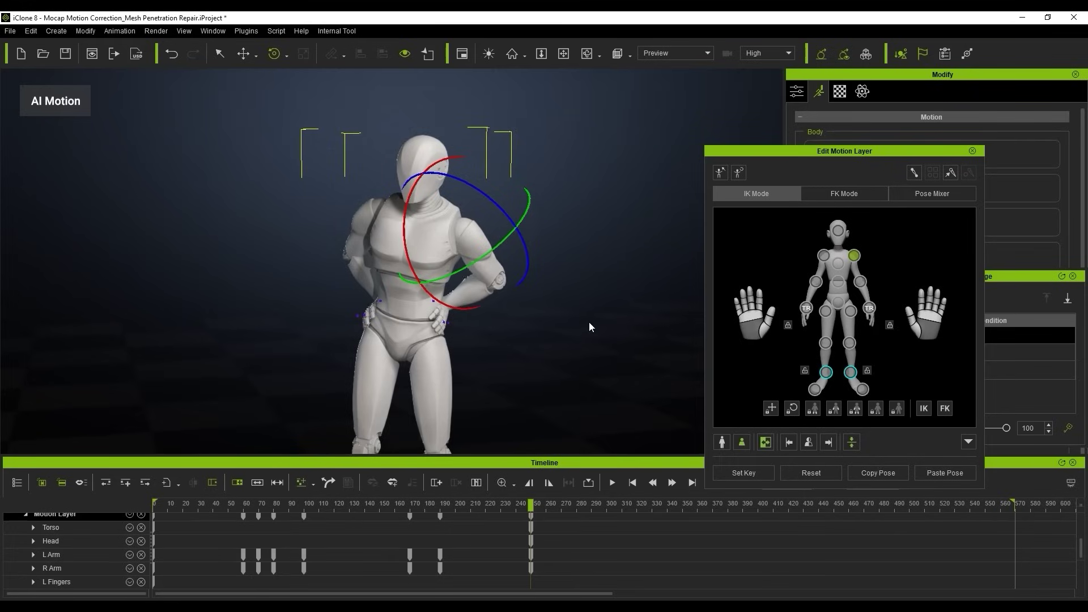
right_click_drag(590, 321, 591, 321)
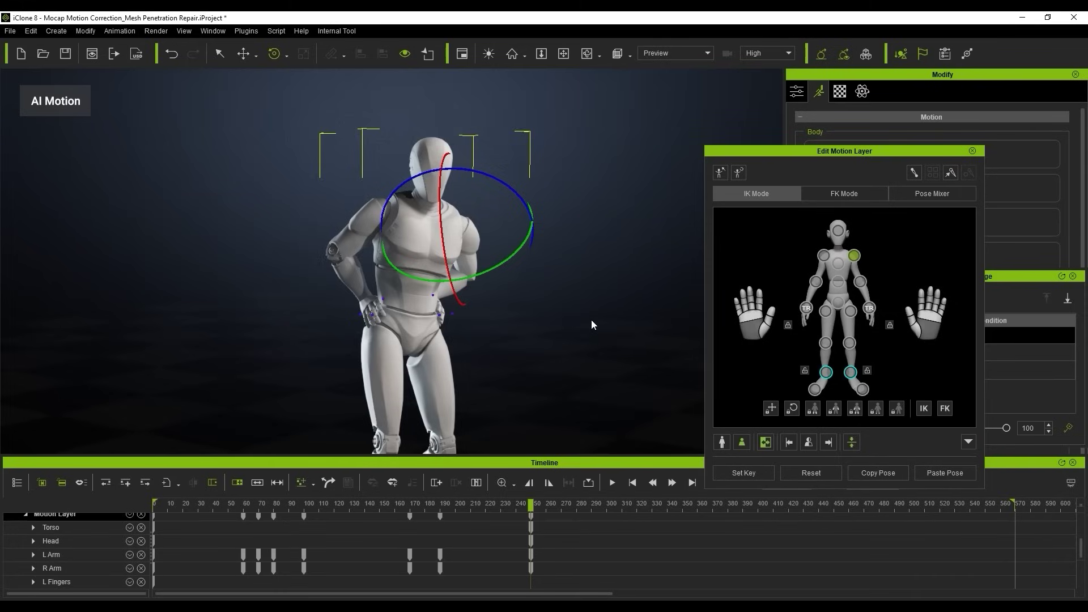
key("ctrl+z")
key("ctrl+z")
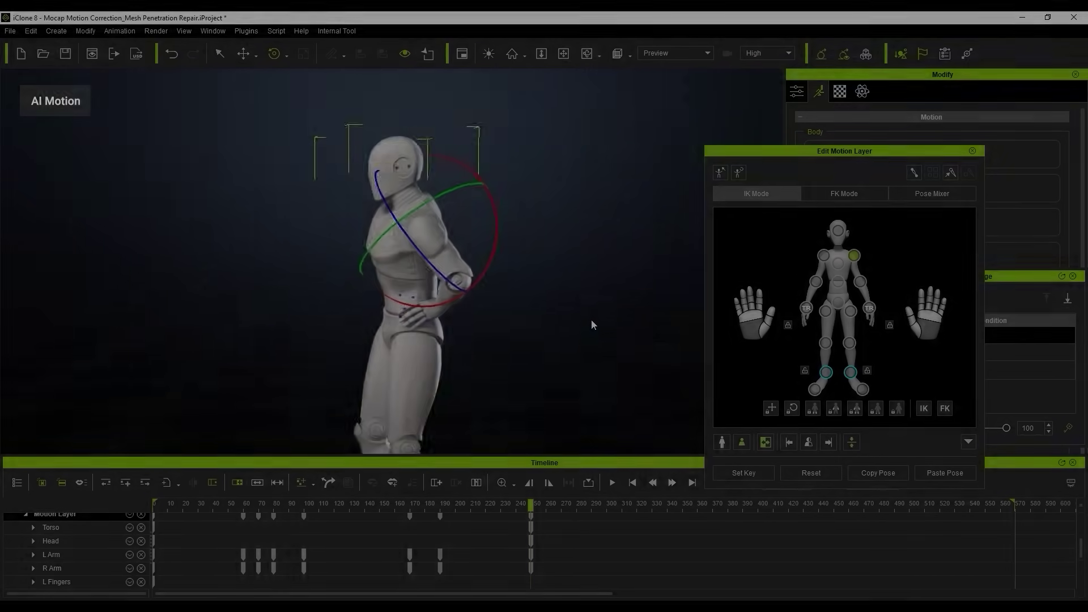